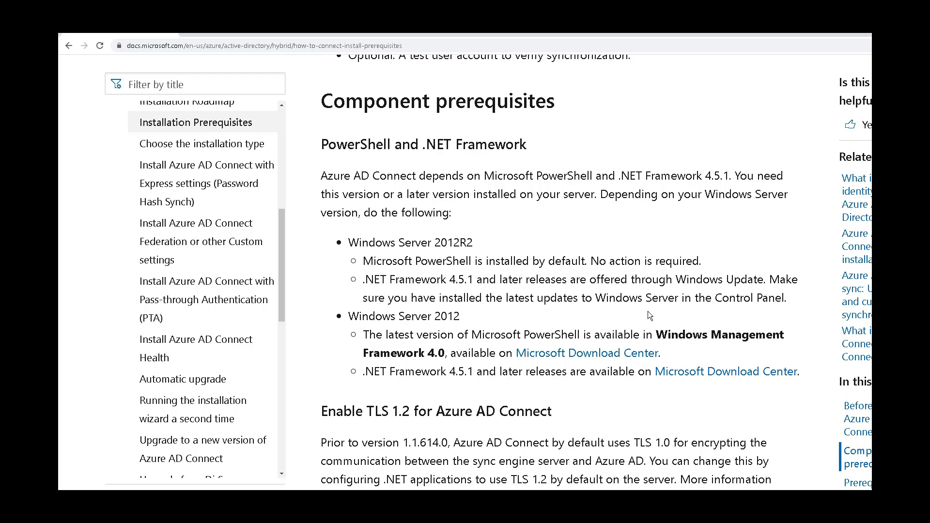
{"action": "scroll", "coordinate": [647, 311], "scroll_direction": "down", "scroll_amount": 2}
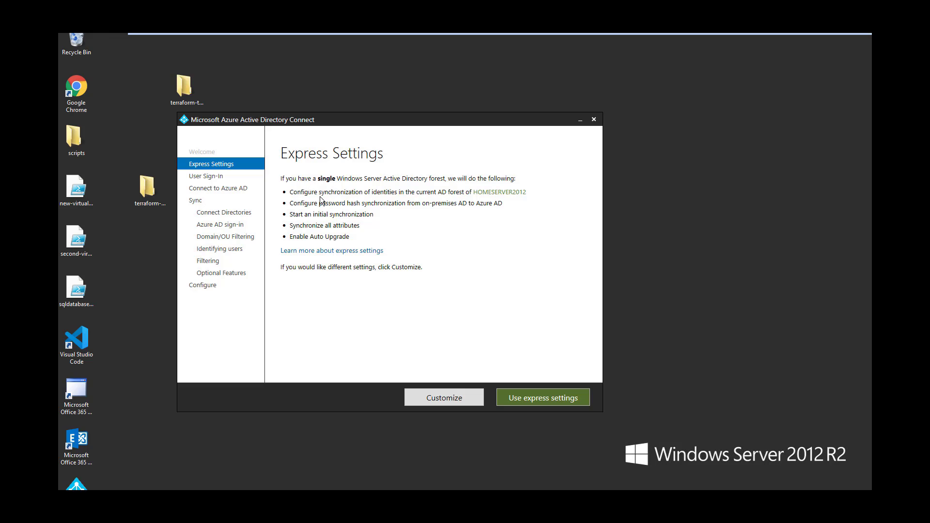
Start a customized Azure AD Connect setup with Password Hash Synchronization as the sign-on method, checking the help notes for the sign-on options
{"action": "left_click", "coordinate": [432, 397]}
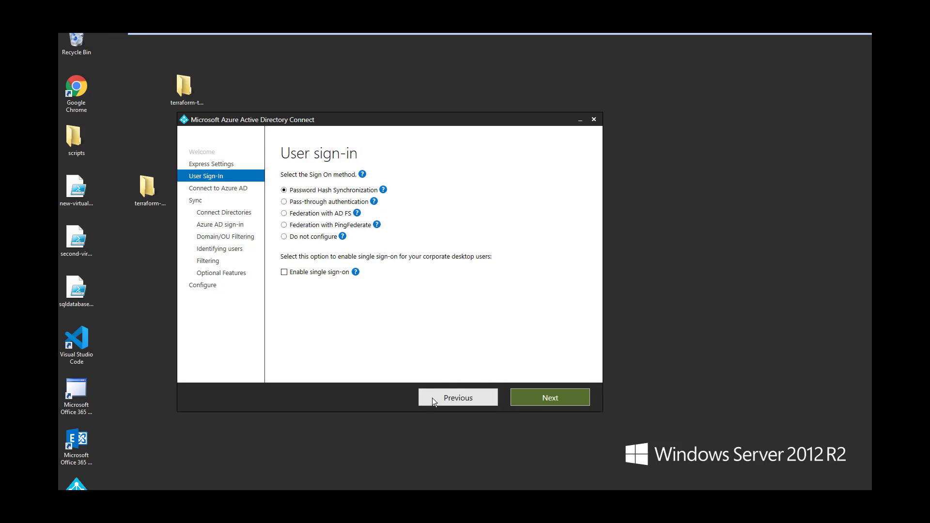
{"action": "mouse_move", "coordinate": [361, 177]}
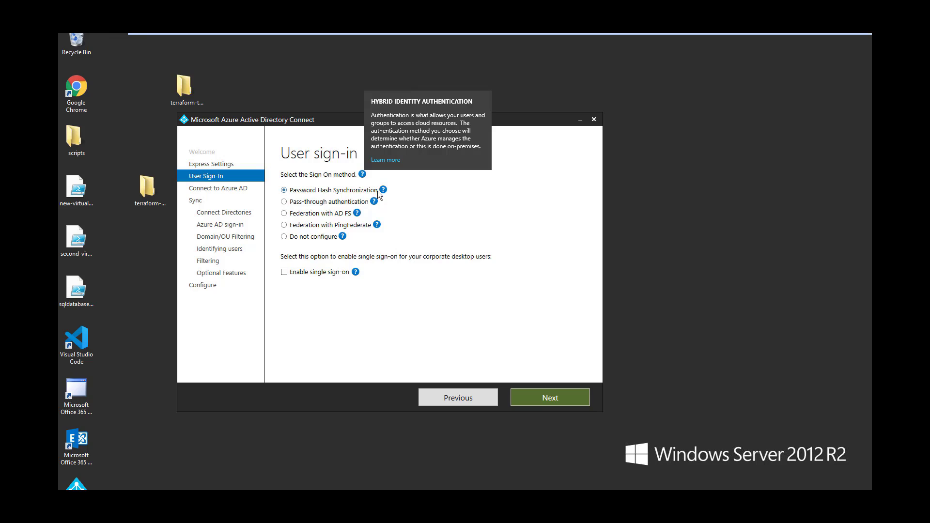
{"action": "mouse_move", "coordinate": [382, 195]}
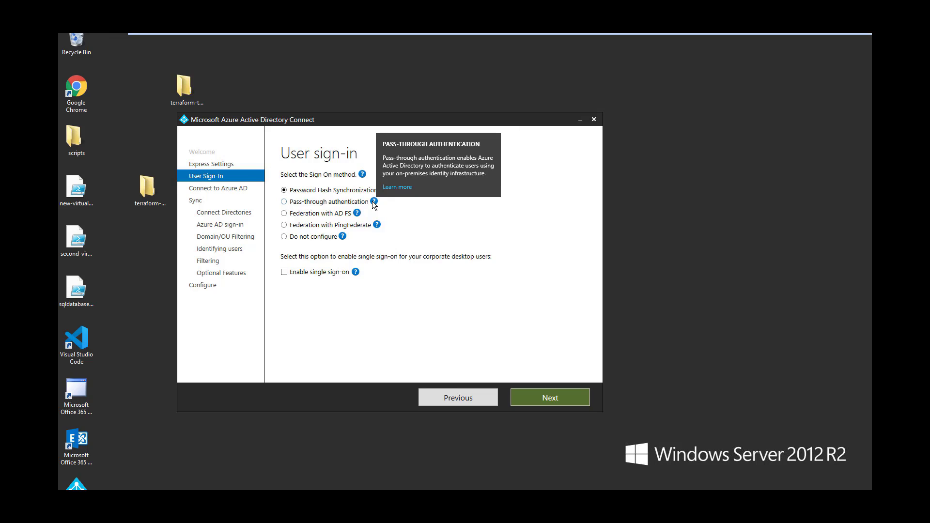
{"action": "mouse_move", "coordinate": [358, 217]}
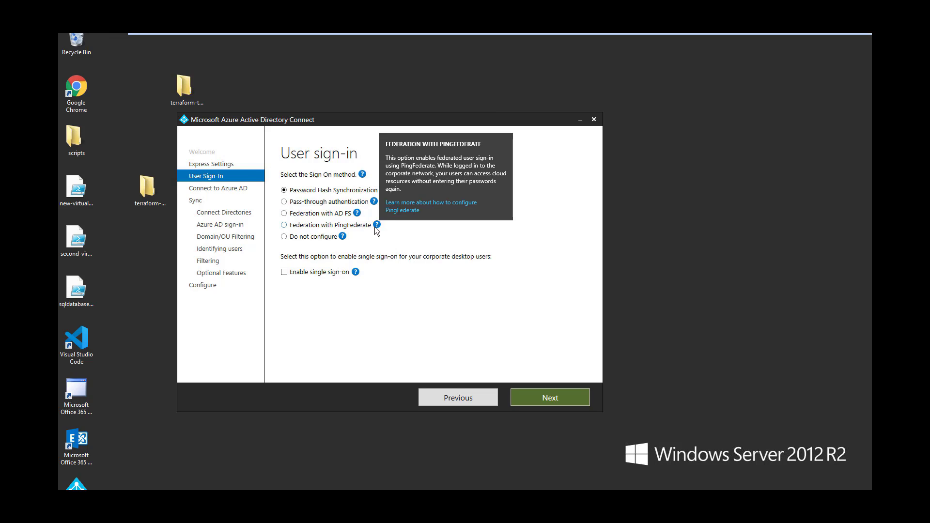
{"action": "mouse_move", "coordinate": [342, 239]}
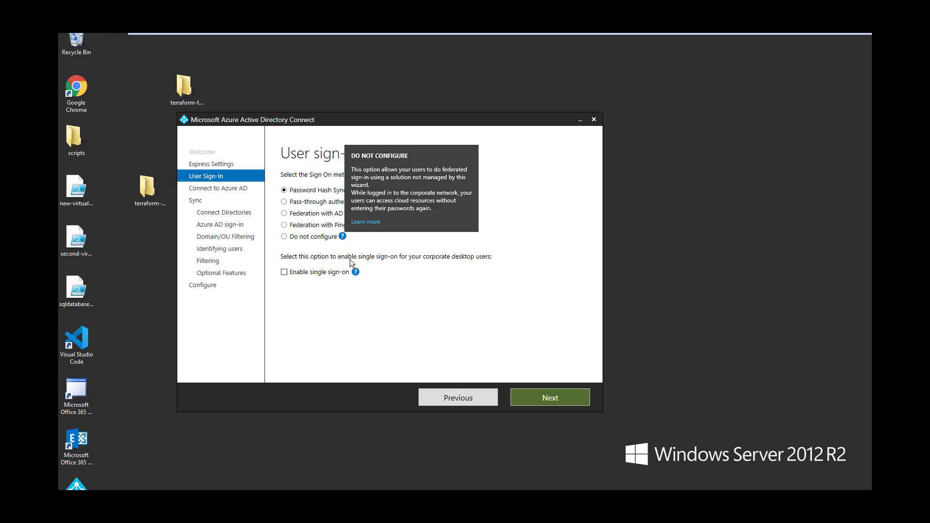
{"action": "mouse_move", "coordinate": [353, 274]}
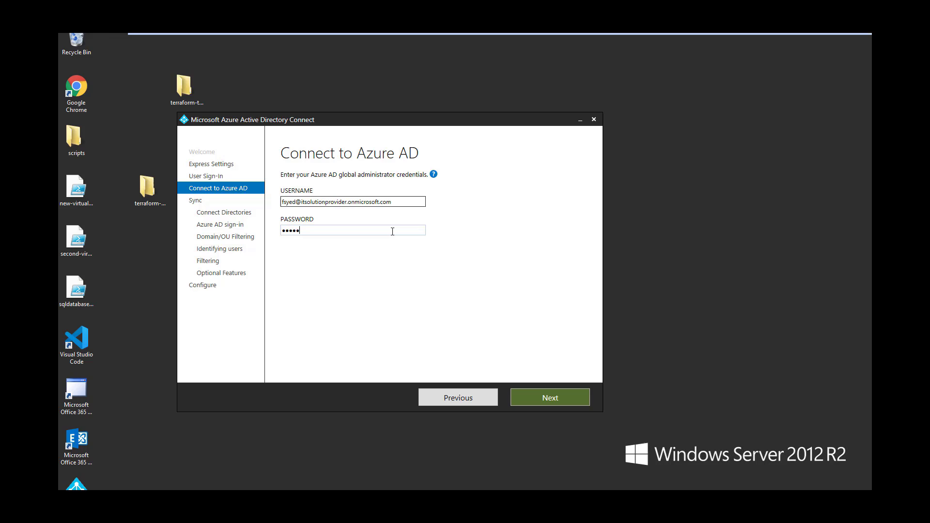
Enter the Azure AD global administrator's password and continue to the on-premises directory connection
{"action": "type", "text": "••"}
{"action": "left_click", "coordinate": [530, 394]}
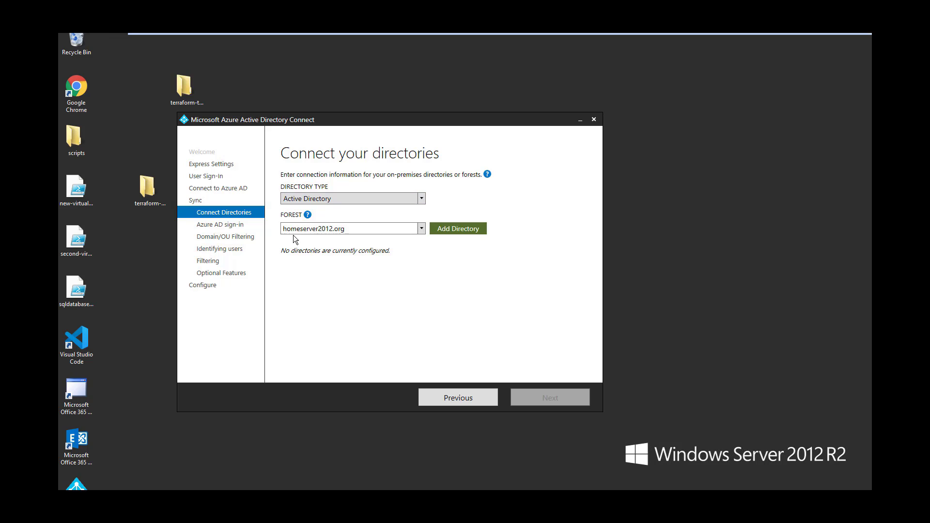
Add the homeserver2012.org forest using an existing AD account, entering its domain username and password
{"action": "left_click", "coordinate": [445, 228]}
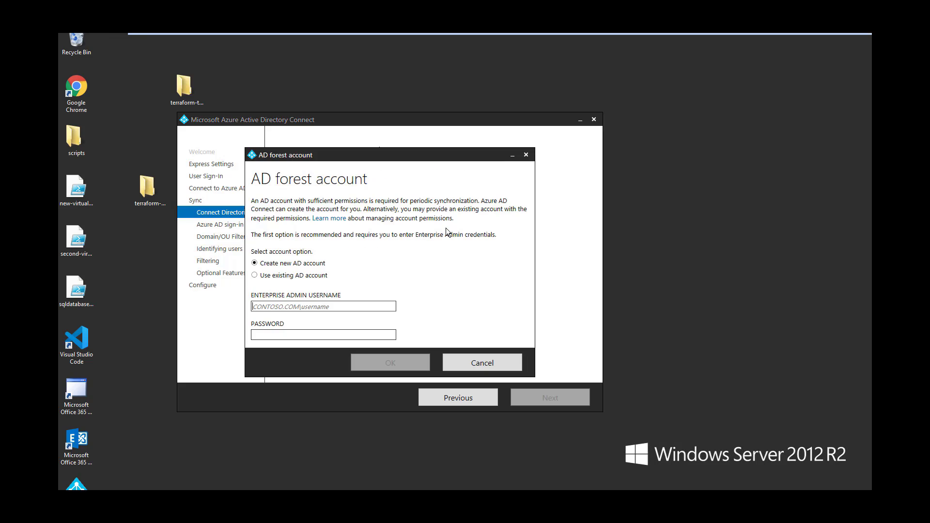
{"action": "left_click", "coordinate": [297, 276]}
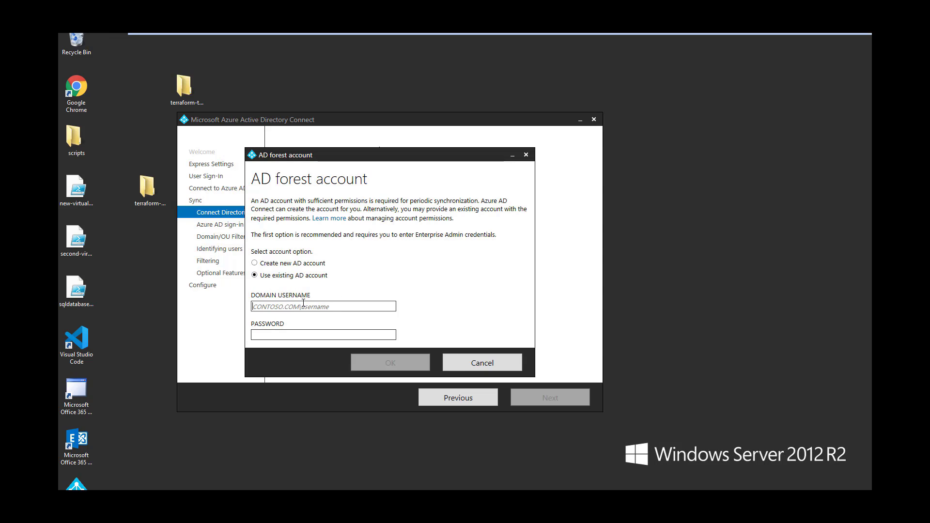
{"action": "left_click", "coordinate": [303, 305]}
{"action": "type", "text": "homeser"}
{"action": "type", "text": "ver2012"}
{"action": "type", "text": "\\nzia"}
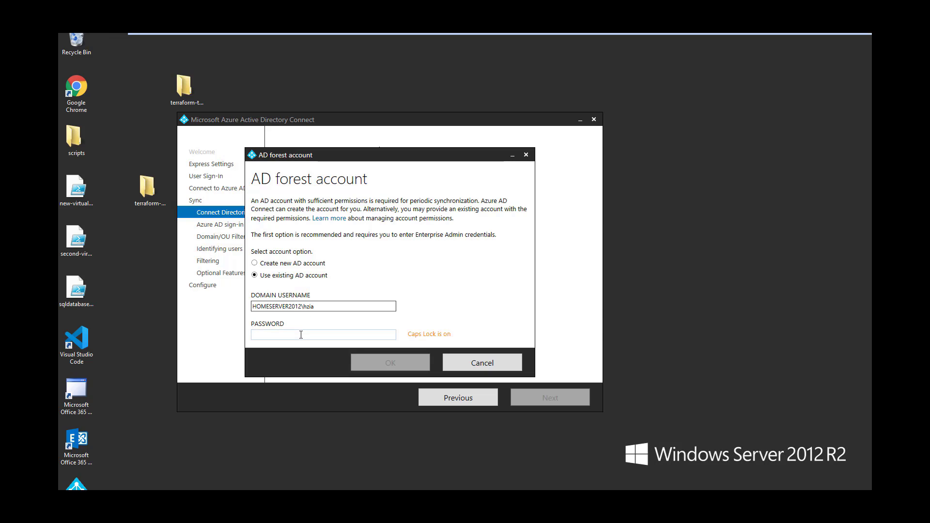
{"action": "type", "text": "•••"}
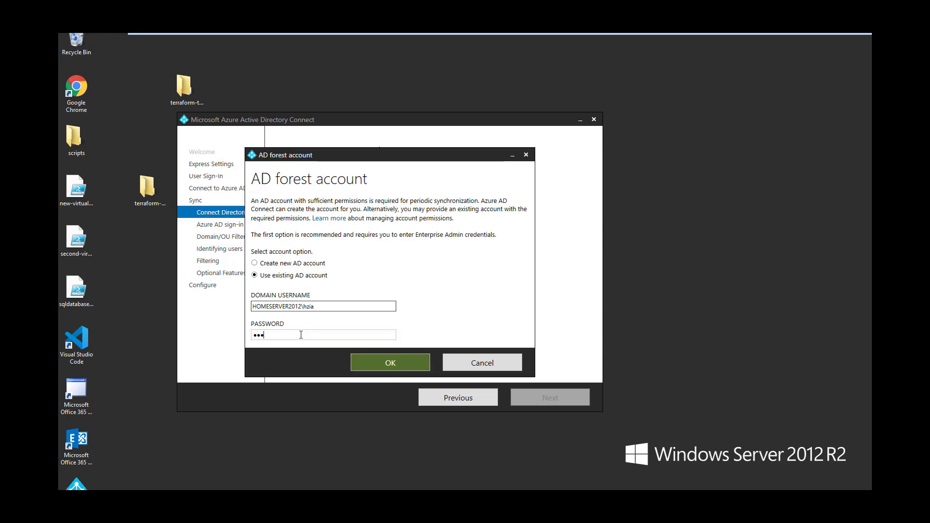
{"action": "type", "text": "•••••"}
{"action": "left_click", "coordinate": [367, 360]}
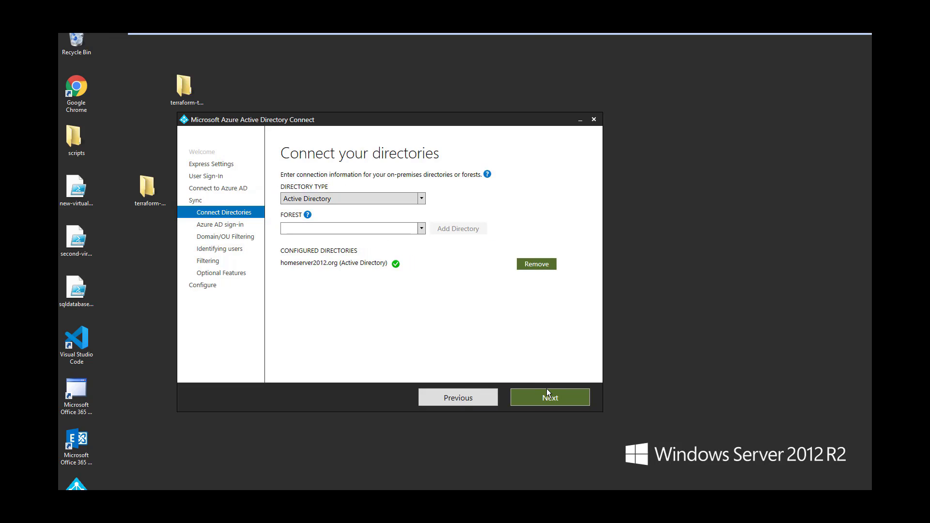
{"action": "left_click", "coordinate": [544, 397]}
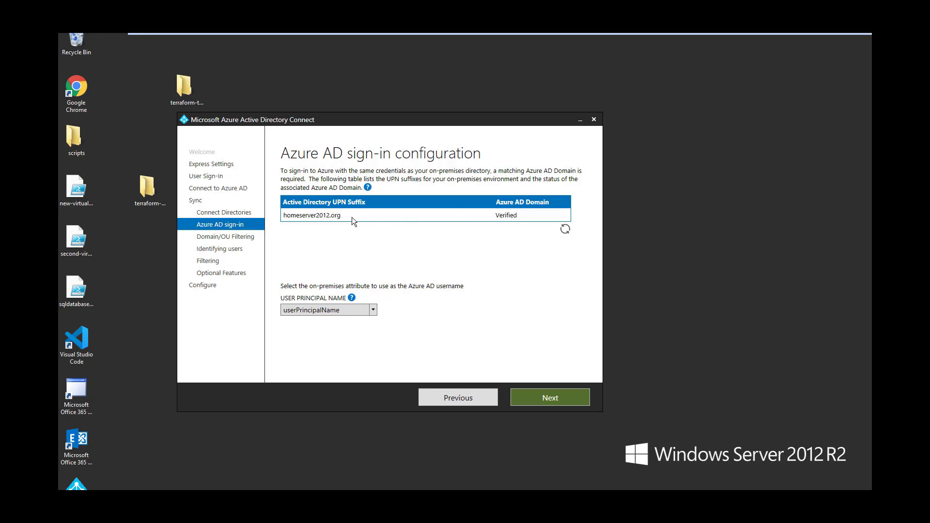
Set userPrincipalName as the on-premises attribute for the Azure AD username and continue to domain and OU filtering
{"action": "left_click", "coordinate": [373, 311]}
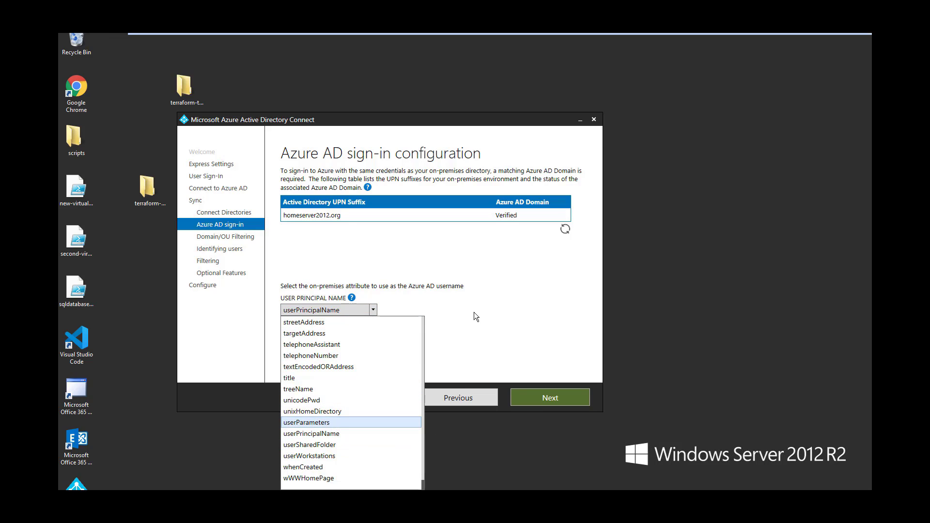
{"action": "left_click", "coordinate": [366, 434]}
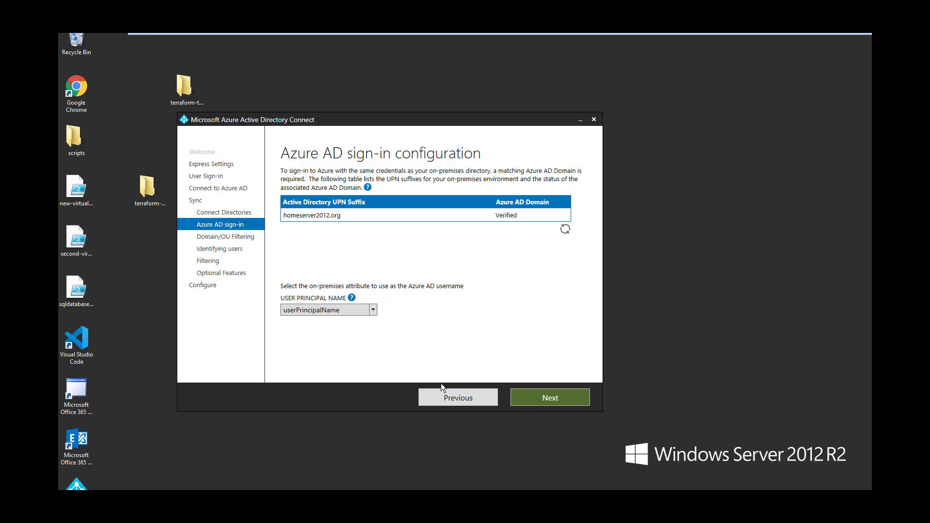
{"action": "left_click", "coordinate": [530, 398]}
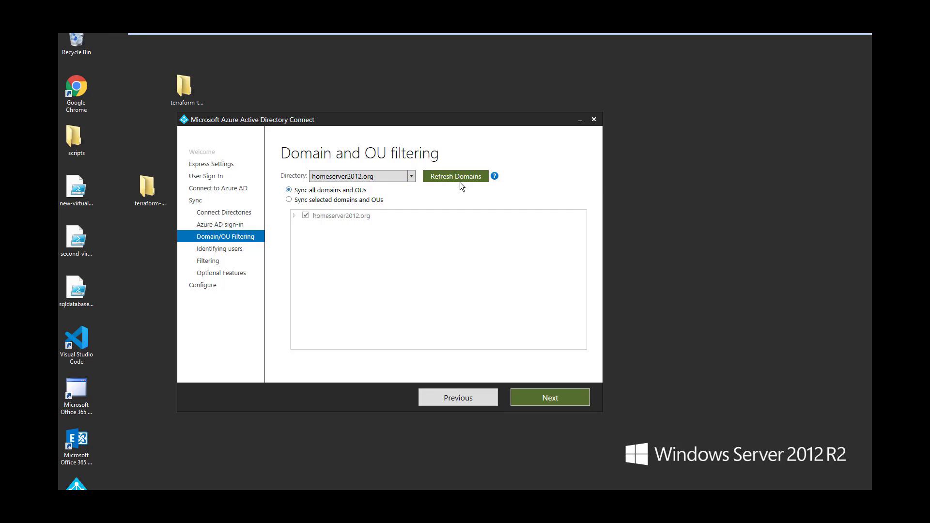
Limit synchronization to selected domains and OUs, including only the OUSYNC organizational unit of homeserver2012.org
{"action": "left_click", "coordinate": [288, 200]}
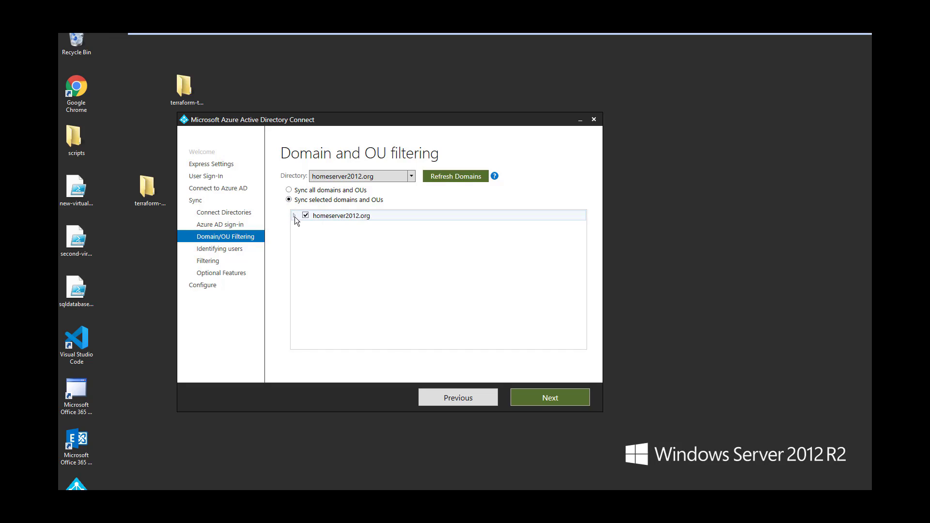
{"action": "left_click", "coordinate": [295, 216]}
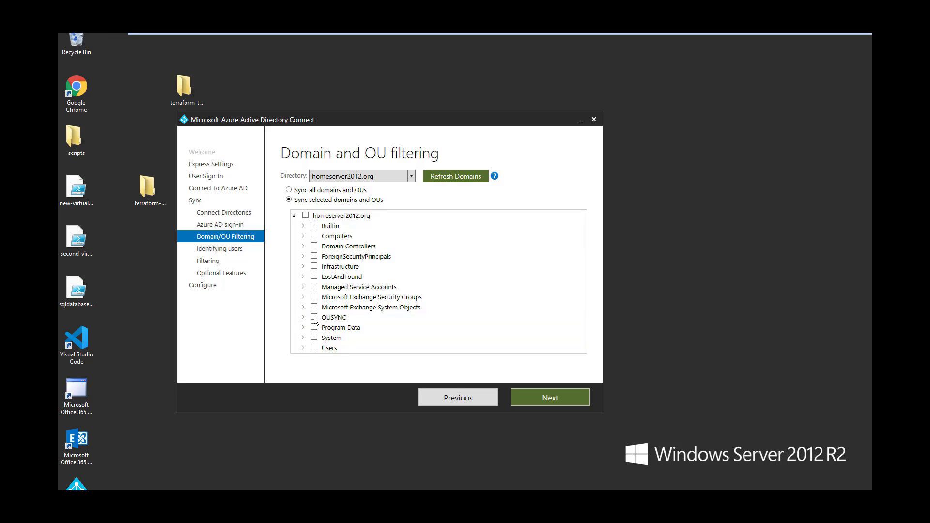
{"action": "left_click", "coordinate": [314, 318]}
{"action": "left_click", "coordinate": [539, 398]}
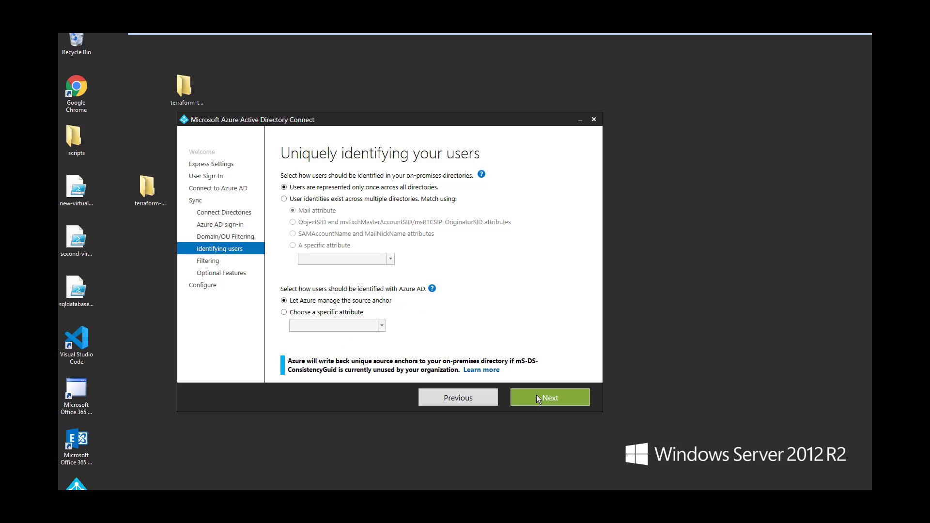
Accept the default user identification with the Azure-managed source anchor, and choose to synchronize all users and devices
{"action": "left_click", "coordinate": [536, 394]}
{"action": "left_click", "coordinate": [543, 397]}
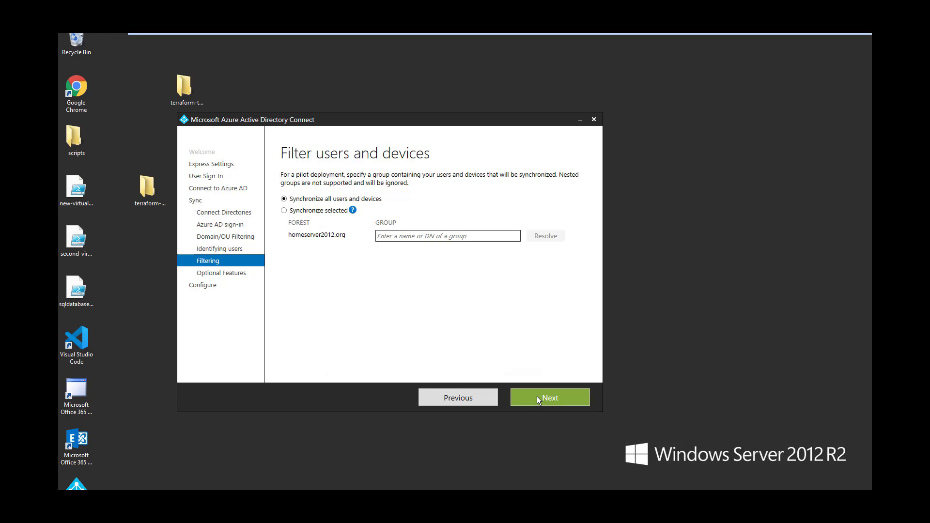
{"action": "mouse_move", "coordinate": [353, 210]}
{"action": "left_click", "coordinate": [533, 397]}
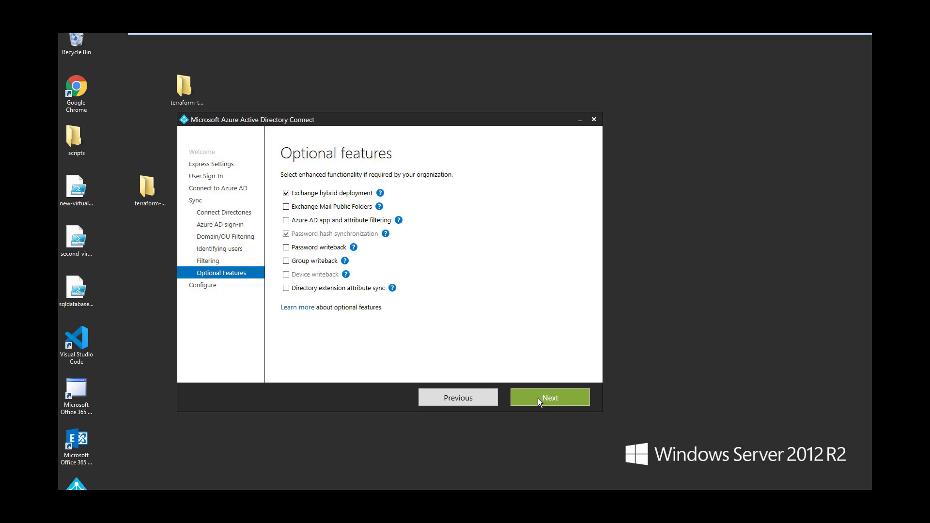
Proceed with Exchange hybrid deployment selected, and install the configuration with synchronization starting on completion
{"action": "left_click", "coordinate": [538, 398]}
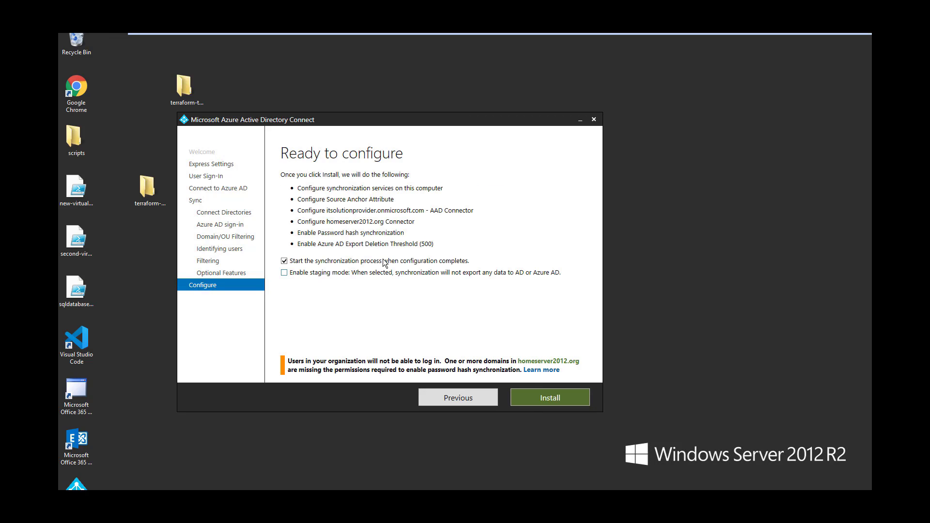
{"action": "left_click", "coordinate": [541, 399]}
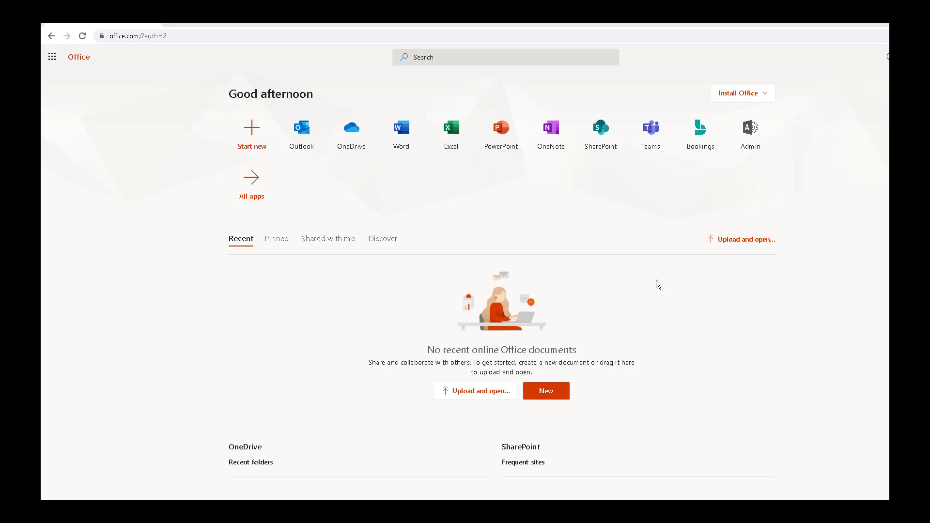
Open the Microsoft 365 admin center from the Office home page, skipping the request for more security information
{"action": "left_click", "coordinate": [754, 131]}
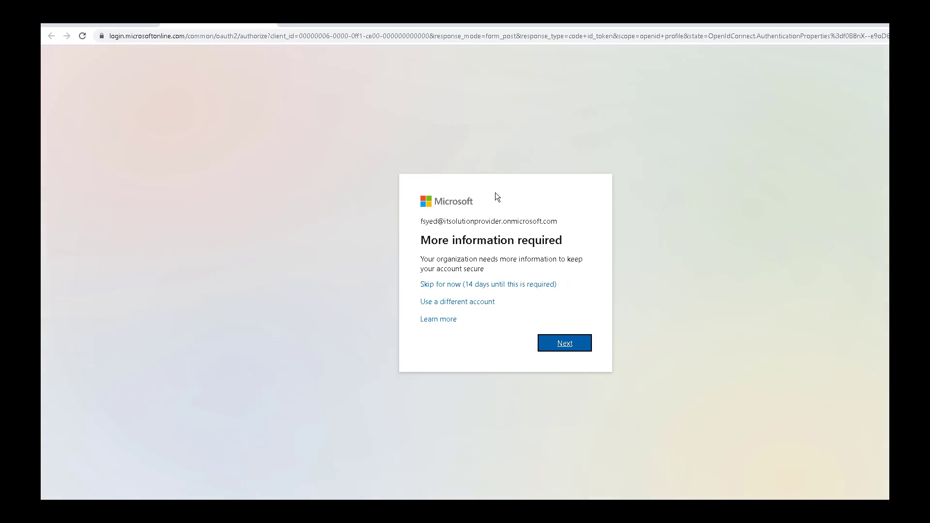
{"action": "left_click", "coordinate": [485, 285]}
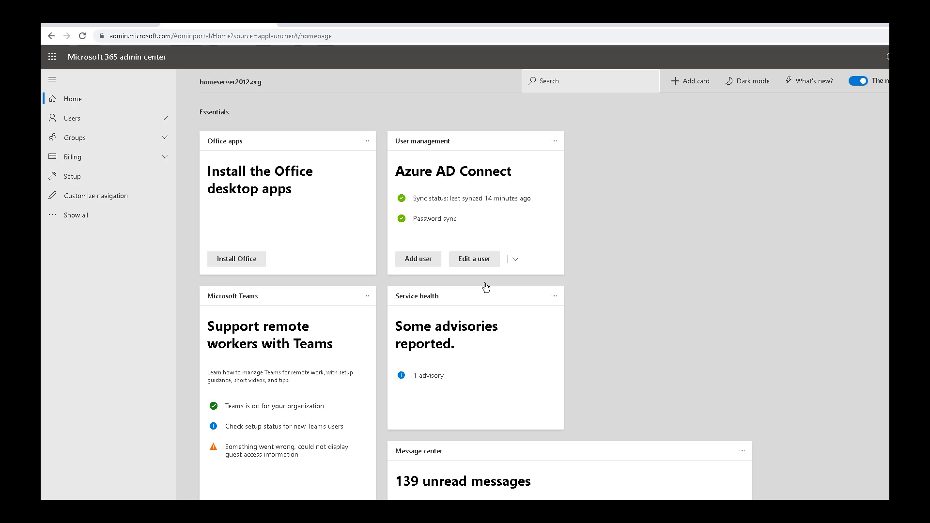
Go to the Azure Active Directory admin center, skip the security information request, and open its users list
{"action": "left_click", "coordinate": [75, 222]}
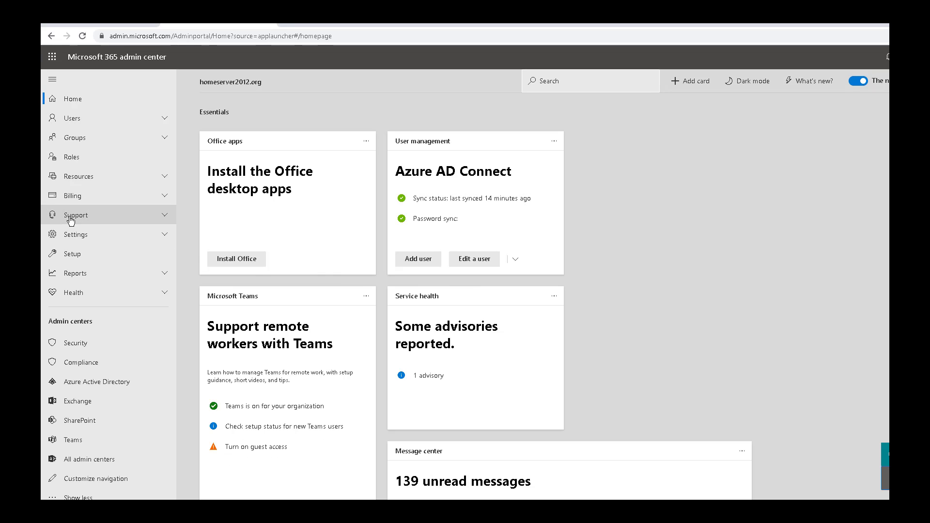
{"action": "left_click", "coordinate": [100, 382]}
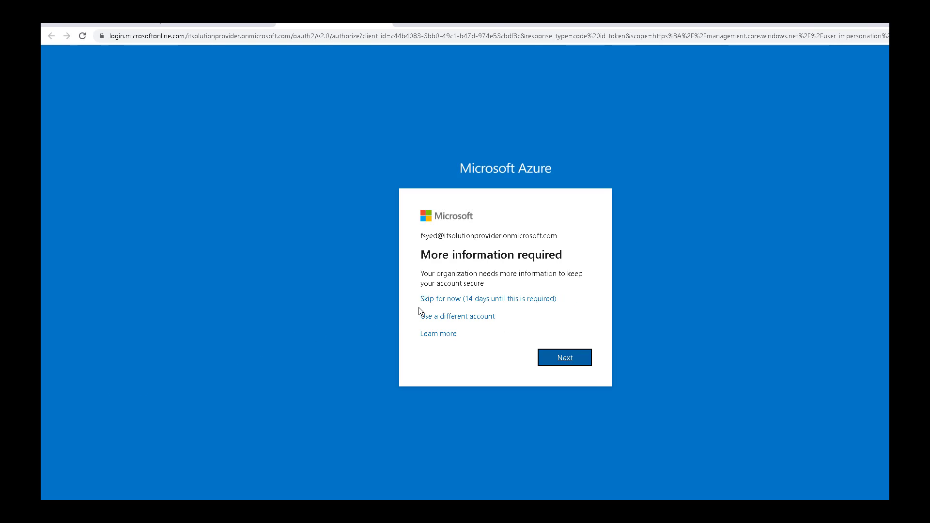
{"action": "left_click", "coordinate": [425, 300]}
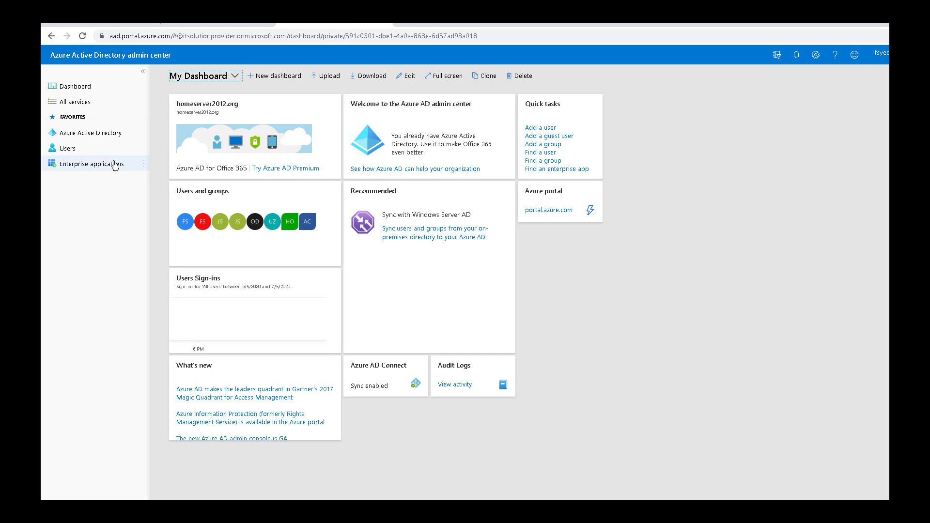
{"action": "left_click", "coordinate": [68, 151]}
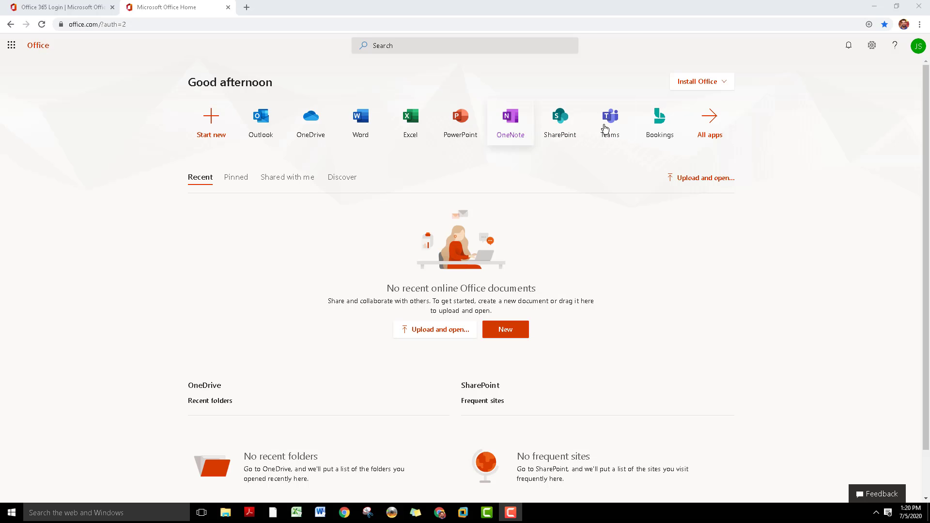
Check which account is signed in on the synced user's Office home page, and open Outlook
{"action": "left_click", "coordinate": [918, 45]}
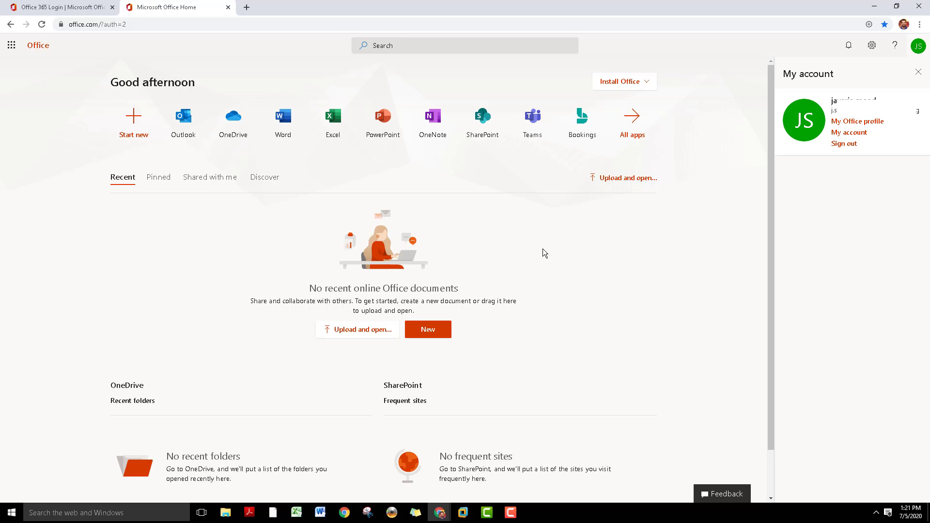
{"action": "left_click", "coordinate": [183, 121]}
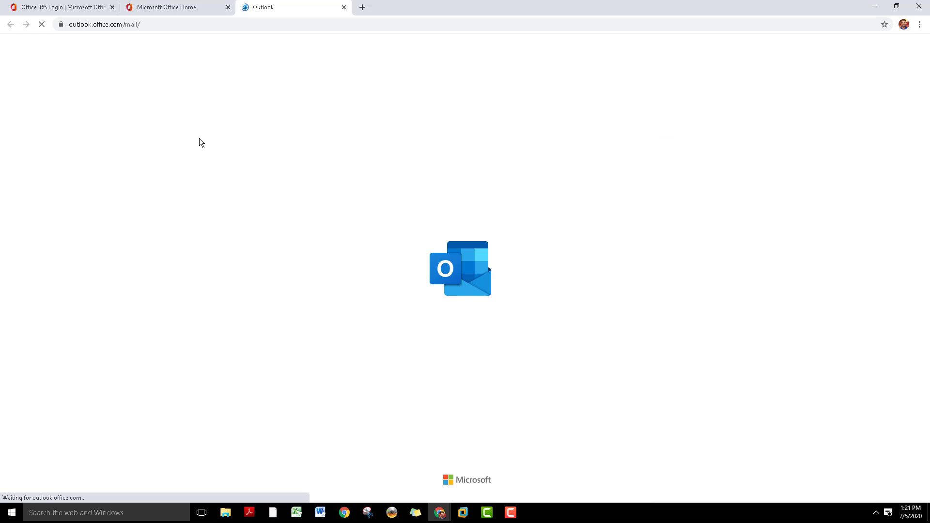